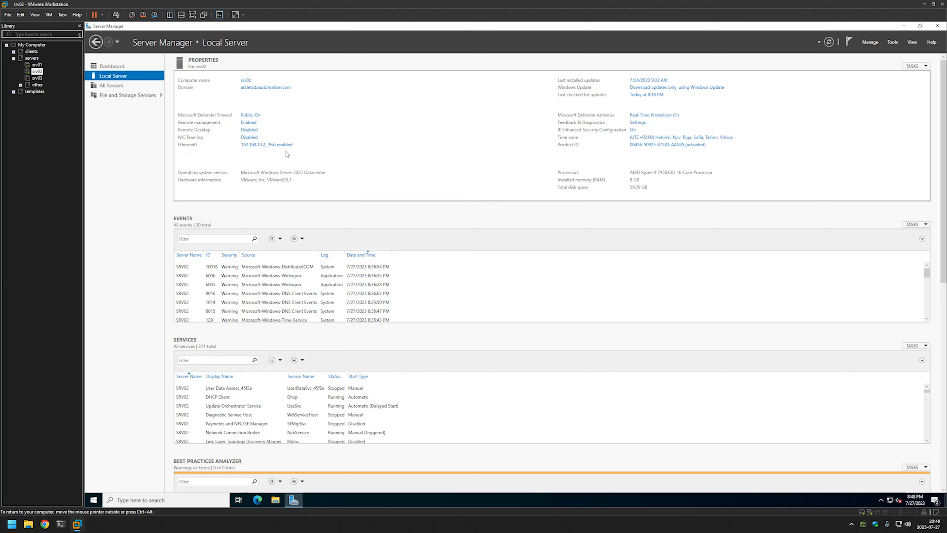
# - Open the Internet Protocol Version 4 (TCP/IPv4) properties of the Ethernet0 adapter to check its IP configuration
pyautogui.click(257, 146)
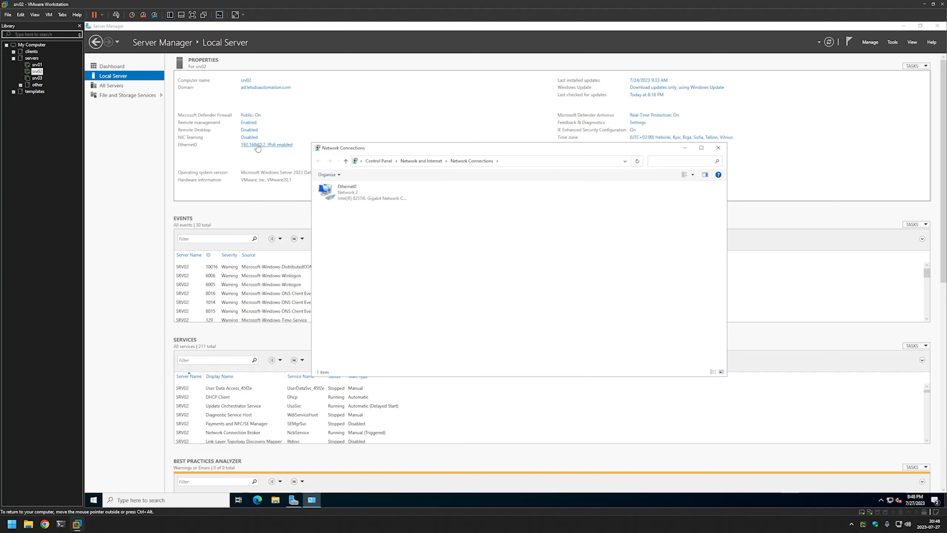
pyautogui.rightClick(343, 191)
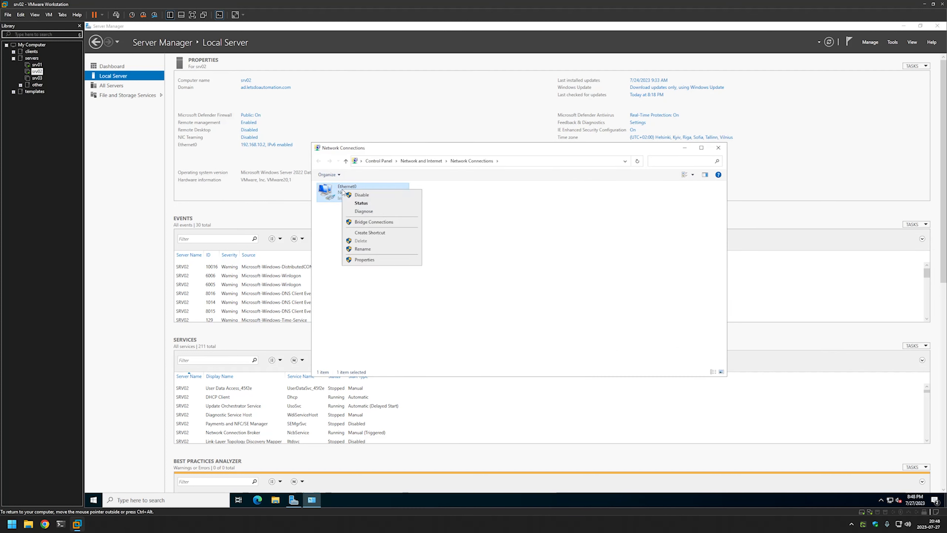
pyautogui.click(377, 260)
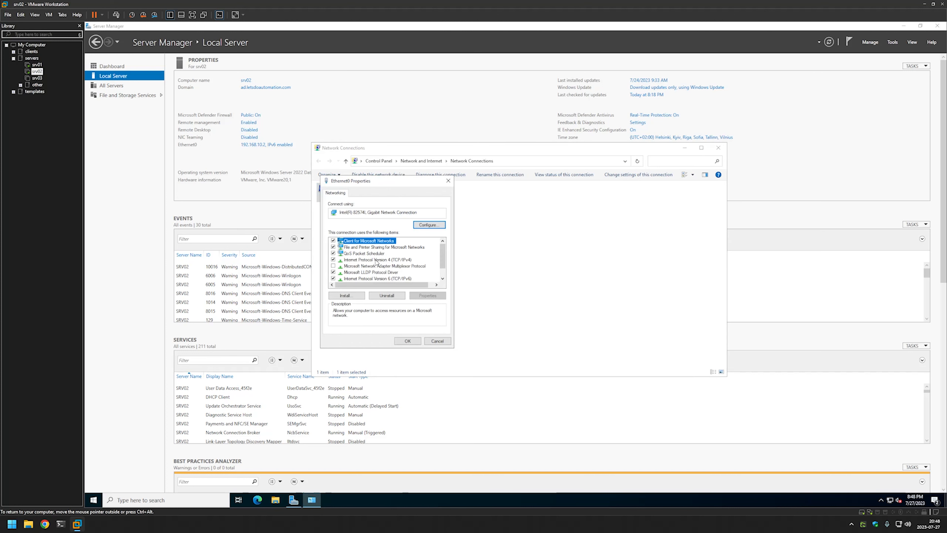
pyautogui.doubleClick(396, 260)
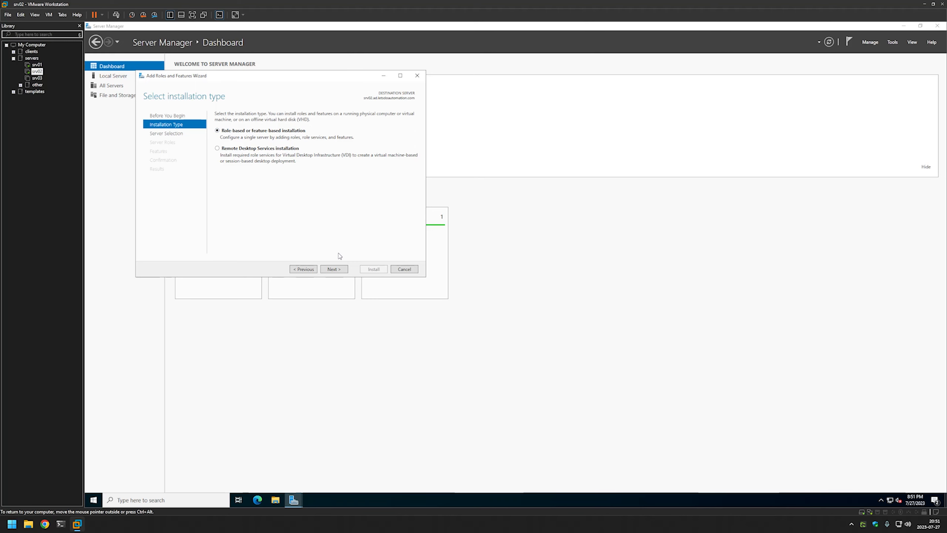
# - Install the DHCP Server role with its management tools on srv02 as a role-based installation
pyautogui.click(338, 269)
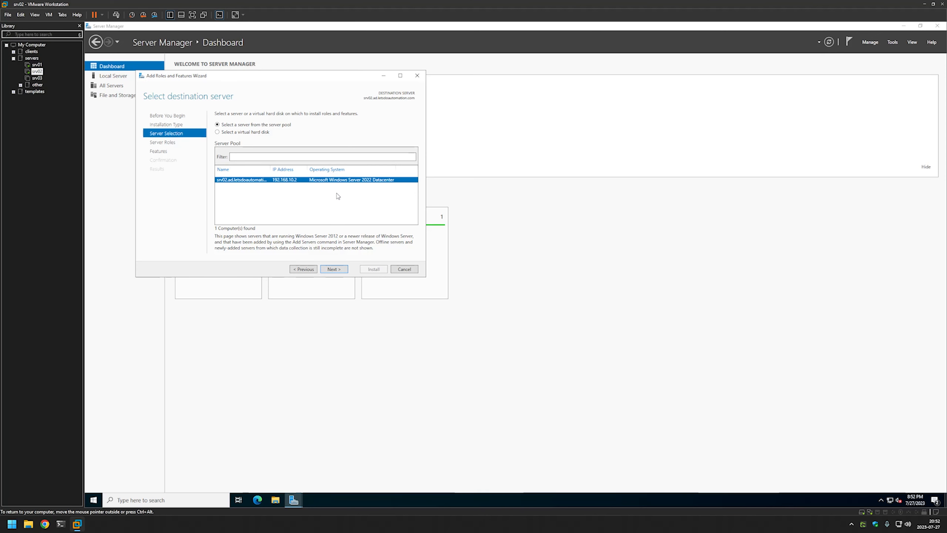
pyautogui.click(342, 269)
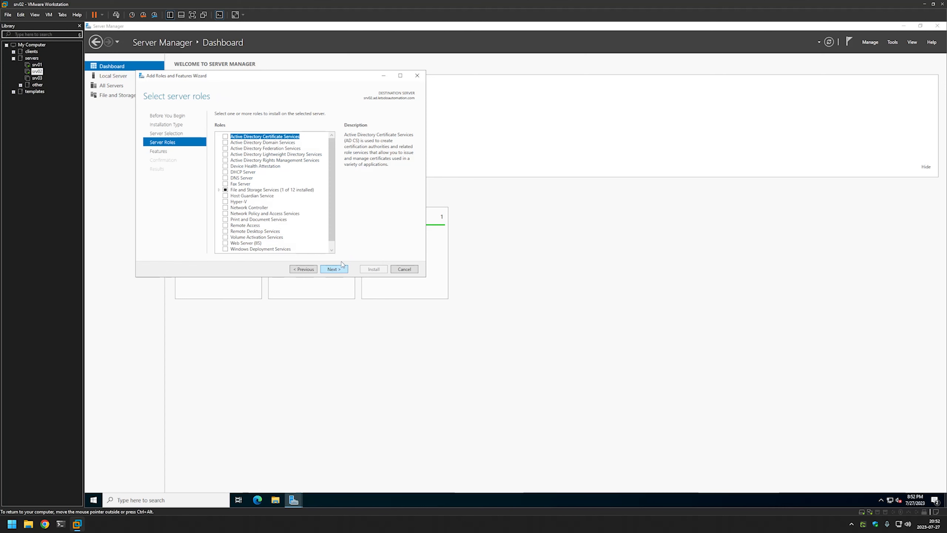
pyautogui.click(225, 173)
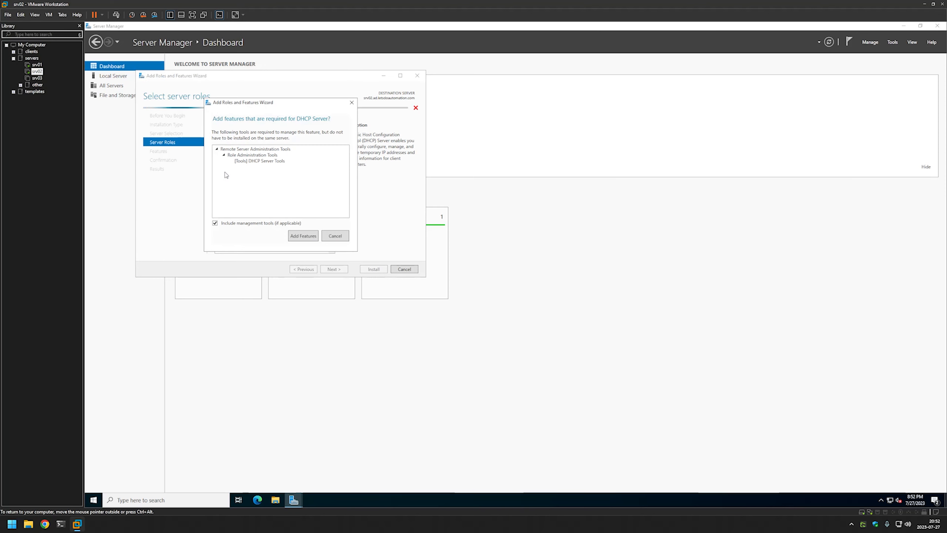
pyautogui.click(303, 235)
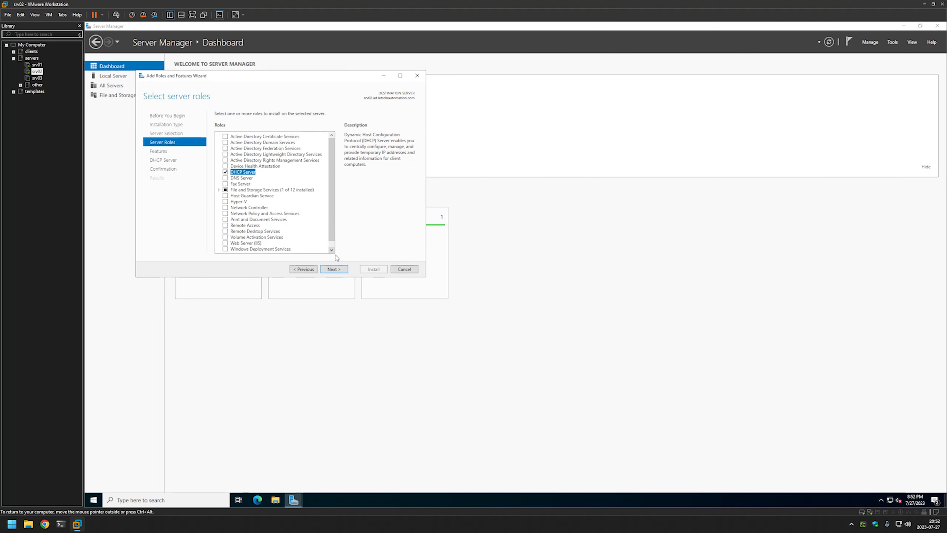
pyautogui.click(336, 269)
pyautogui.click(334, 269)
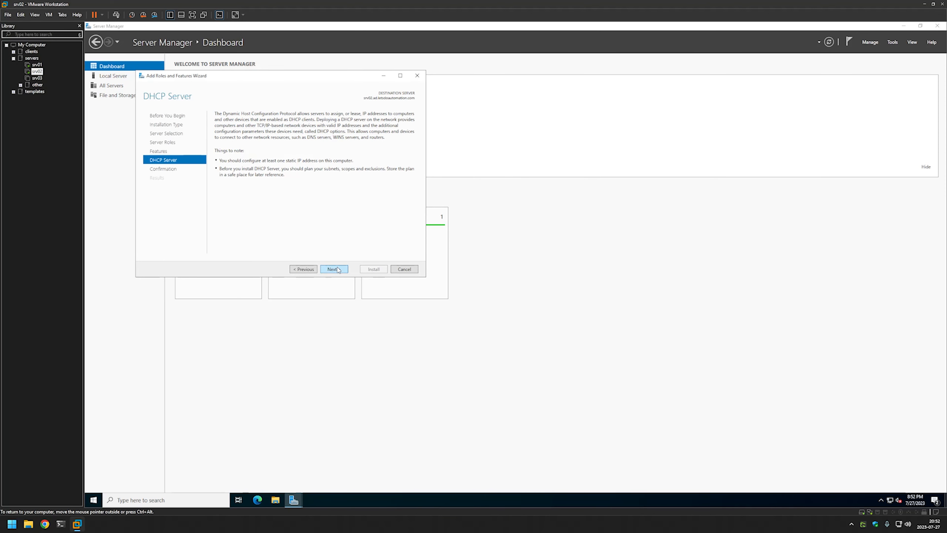
pyautogui.click(334, 269)
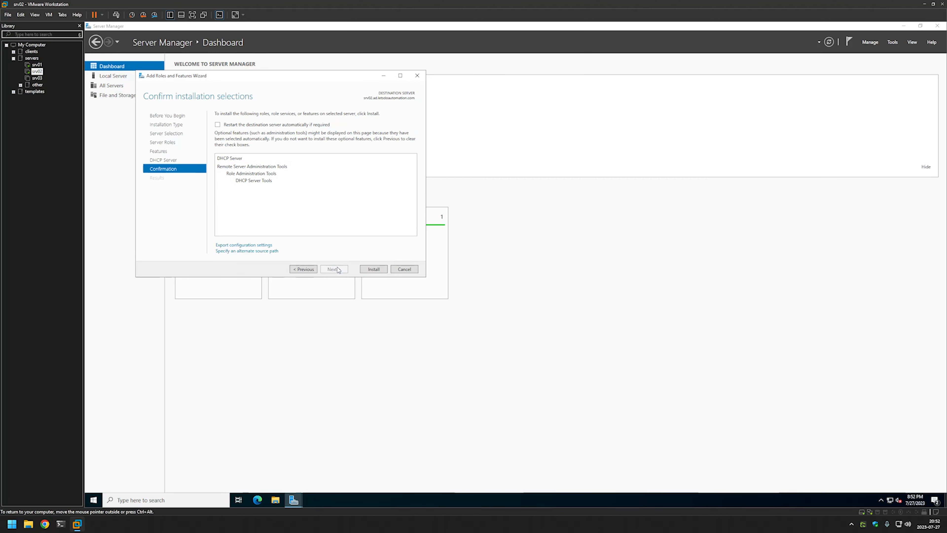
pyautogui.click(373, 269)
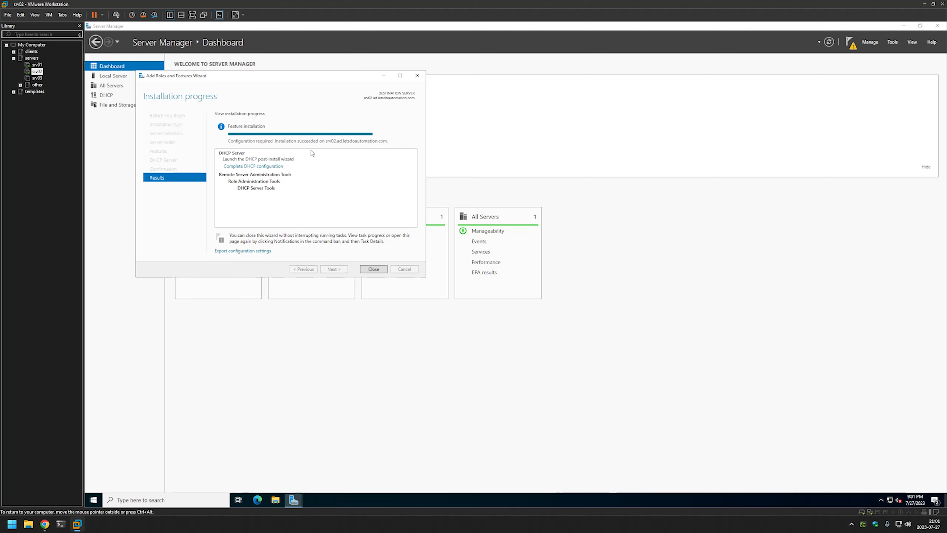
# - Complete the DHCP post-install configuration, authorizing the server with the preselected domain admin credentials, and close both wizards
pyautogui.click(280, 167)
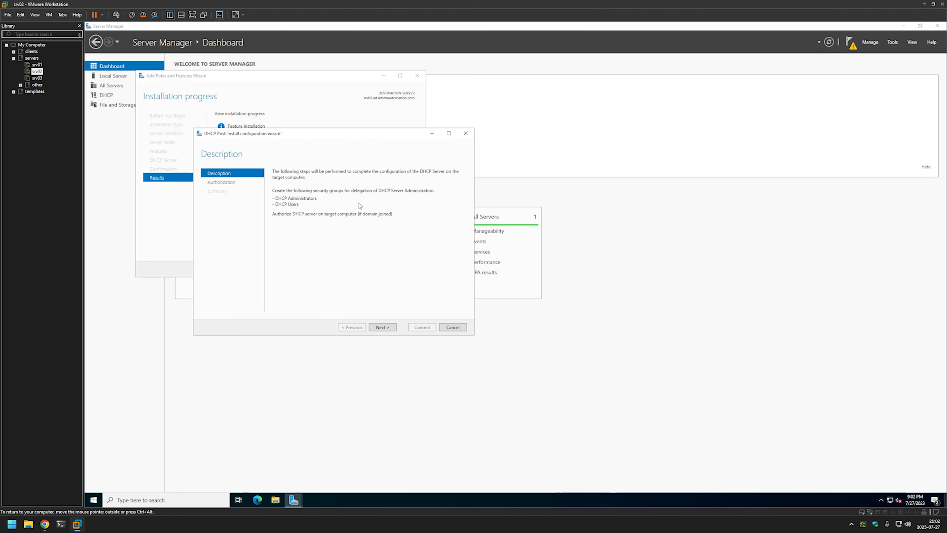
pyautogui.click(384, 326)
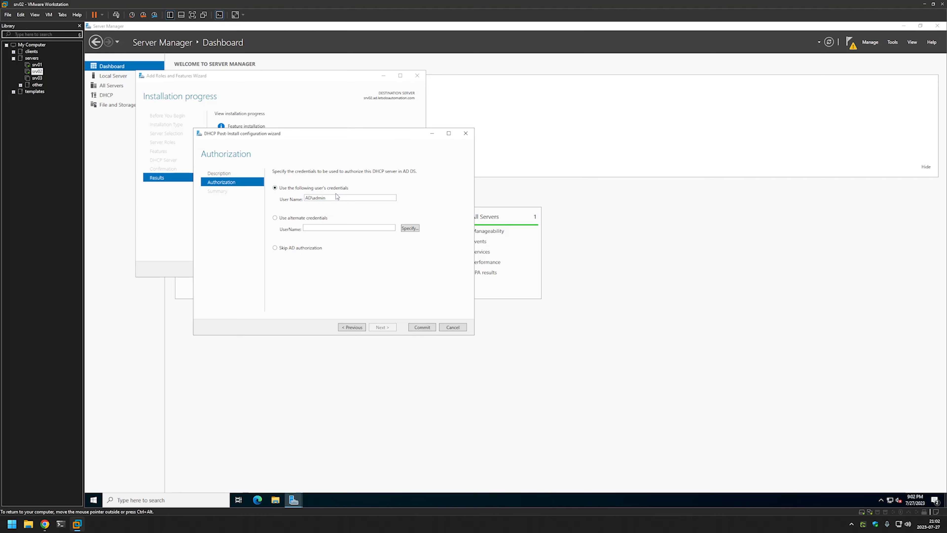
pyautogui.click(423, 327)
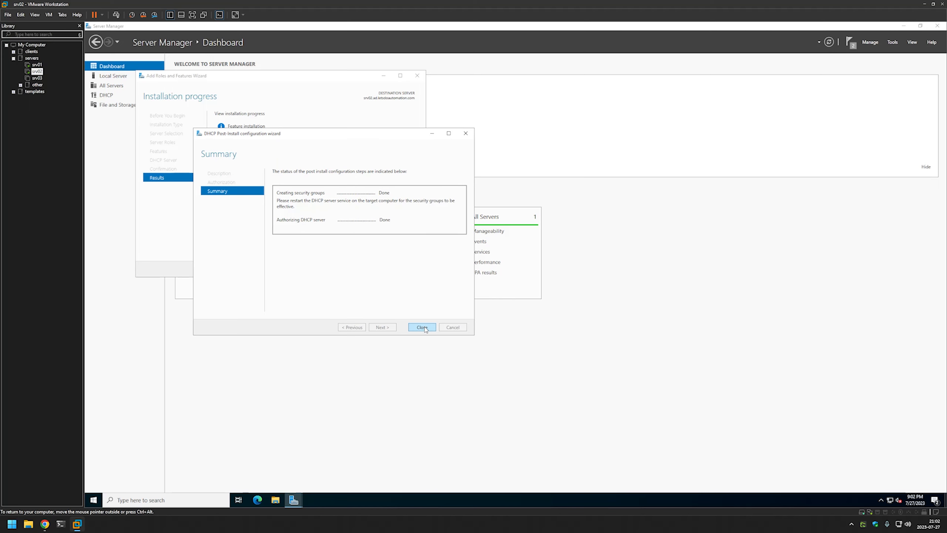
pyautogui.click(422, 327)
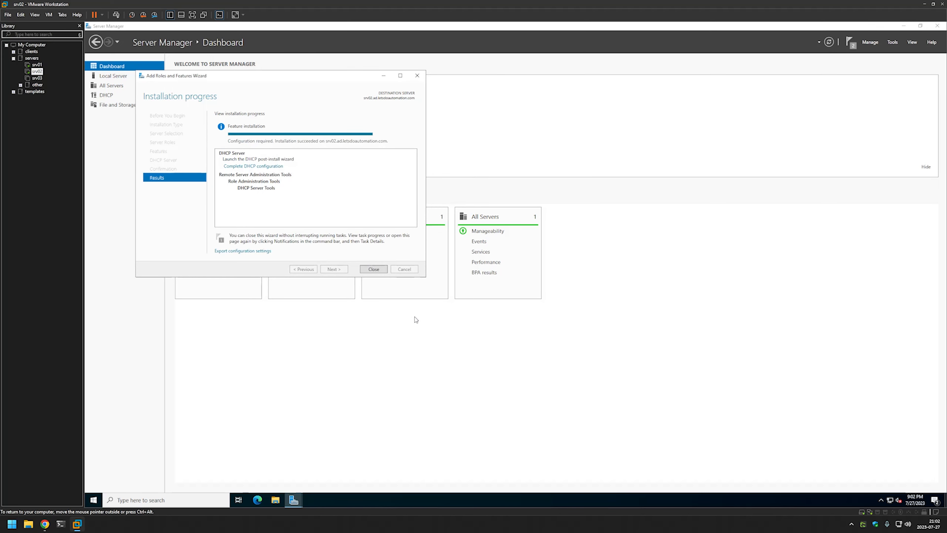
pyautogui.click(374, 270)
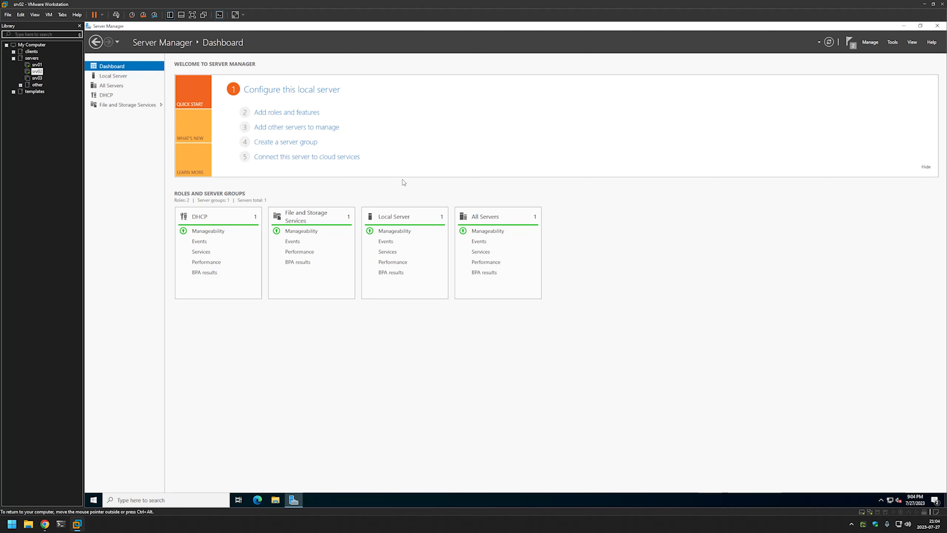
# - Open DHCP Manager for SRV02 in a maximized window with a wider console tree, and expand the server node
pyautogui.click(125, 93)
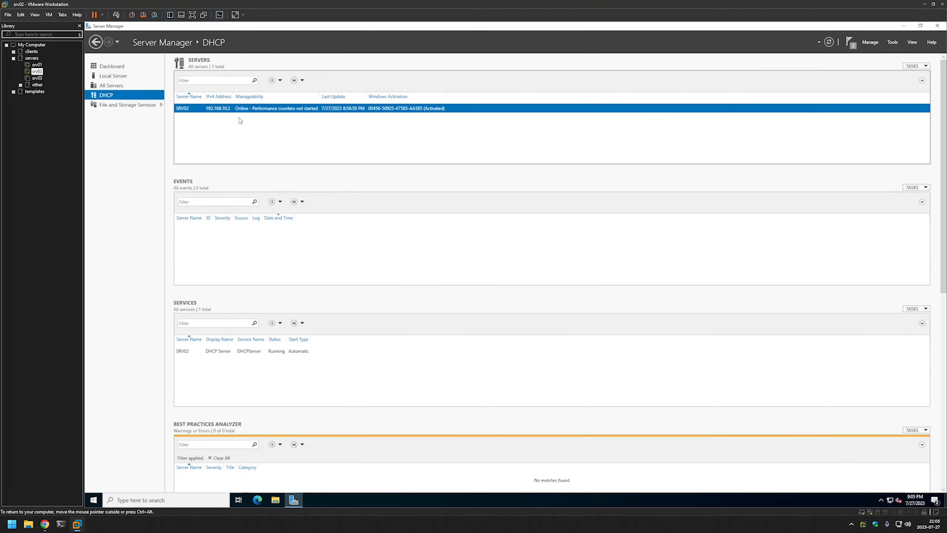
pyautogui.rightClick(253, 108)
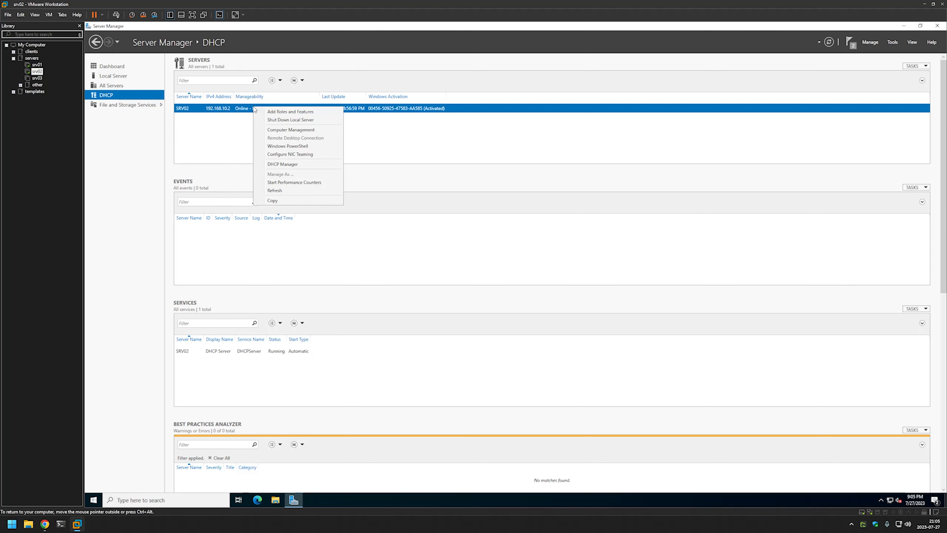
pyautogui.click(298, 164)
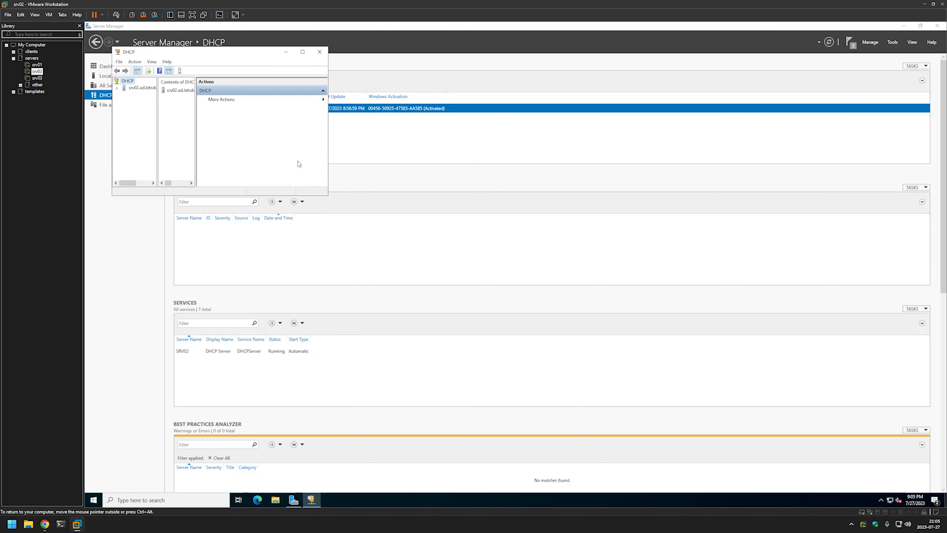
pyautogui.click(303, 52)
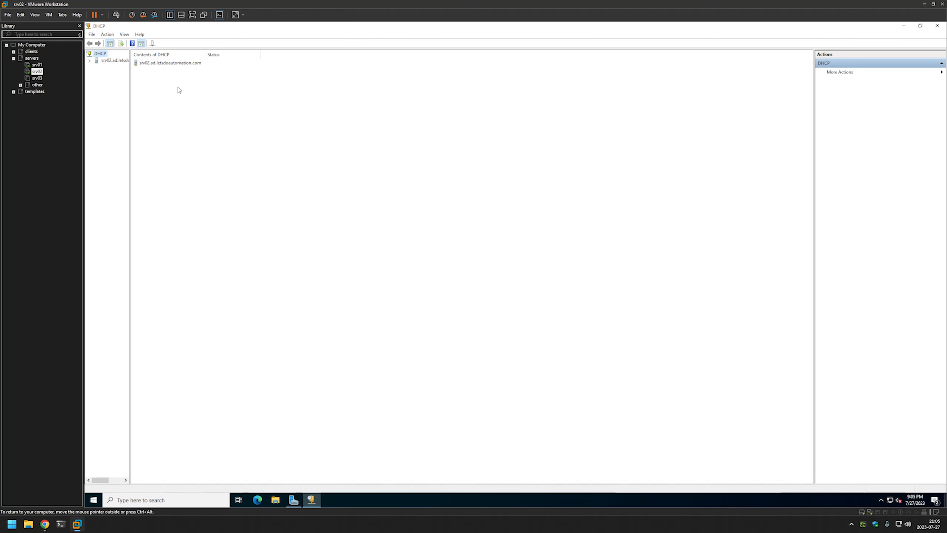
pyautogui.moveTo(130, 91); pyautogui.dragTo(170, 92)
pyautogui.click(131, 61)
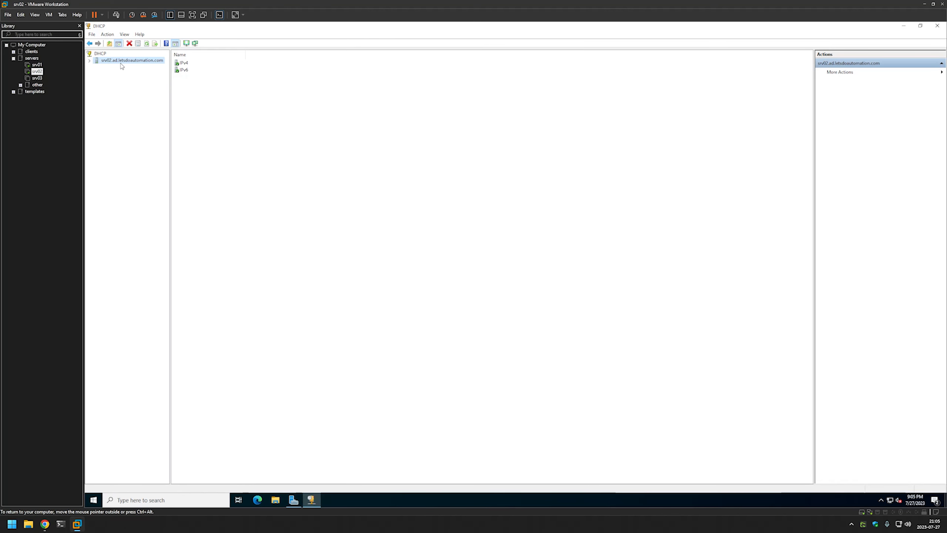
pyautogui.click(89, 60)
# - Start a new IPv4 scope and name it "local network"
pyautogui.rightClick(116, 69)
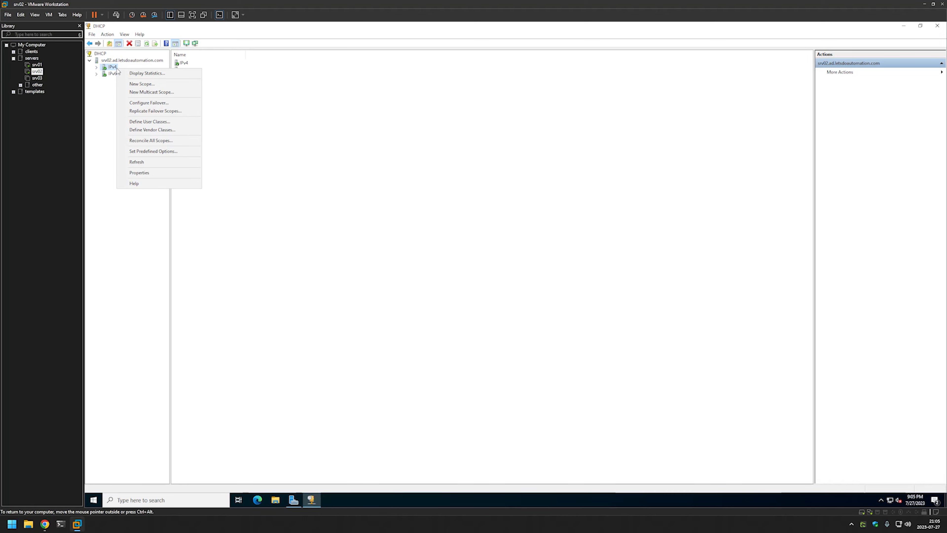
pyautogui.click(150, 83)
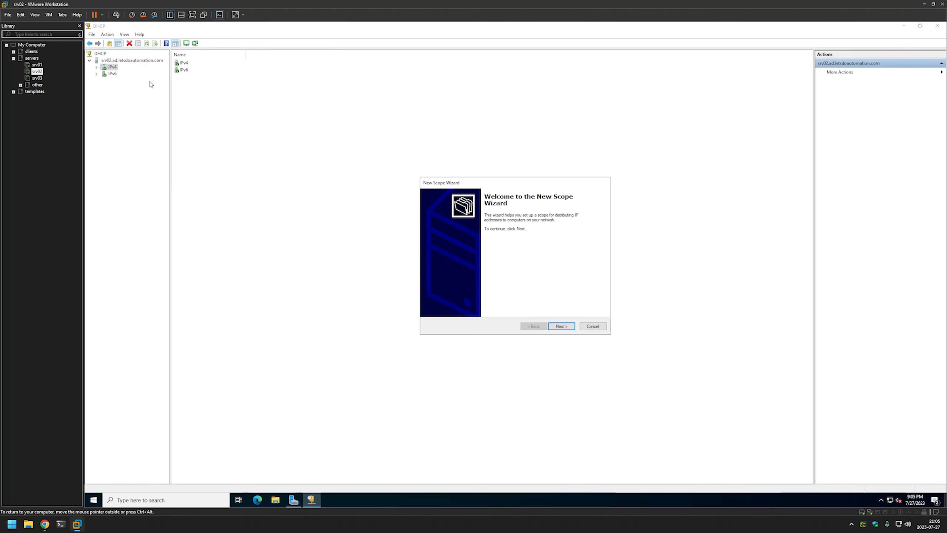
pyautogui.click(561, 326)
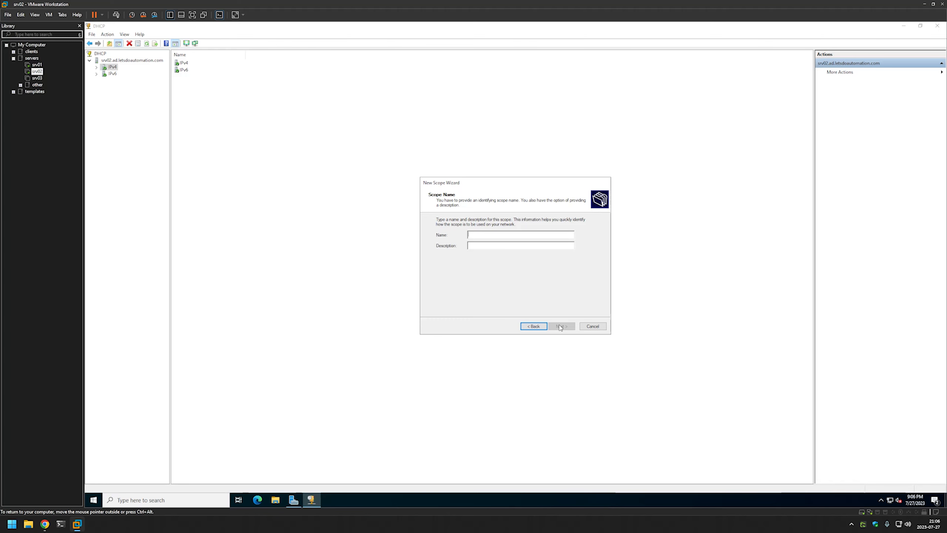
pyautogui.write('local network')
pyautogui.click(562, 327)
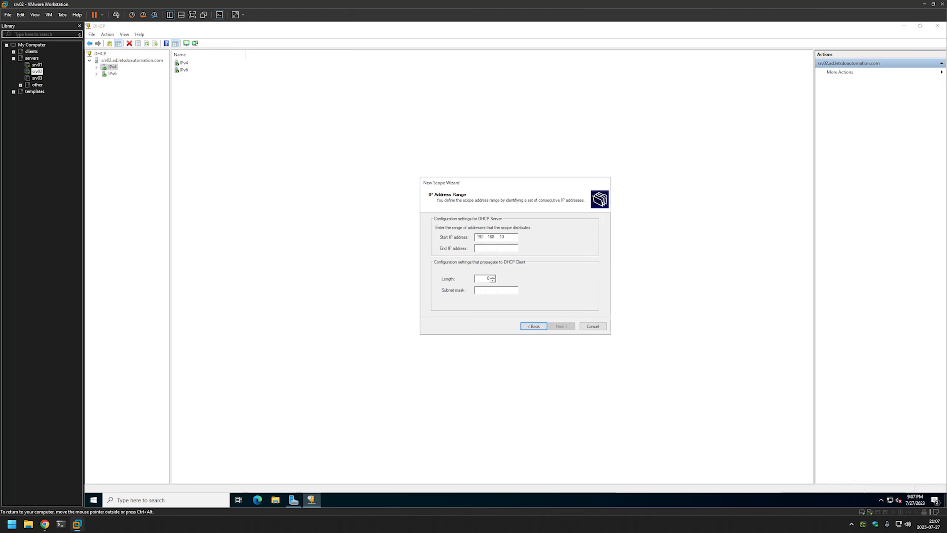
# - Set the scope's address range from 192.168.10.100 to 192.168.10.200
pyautogui.write('00')
pyautogui.click(480, 248)
pyautogui.write('1')
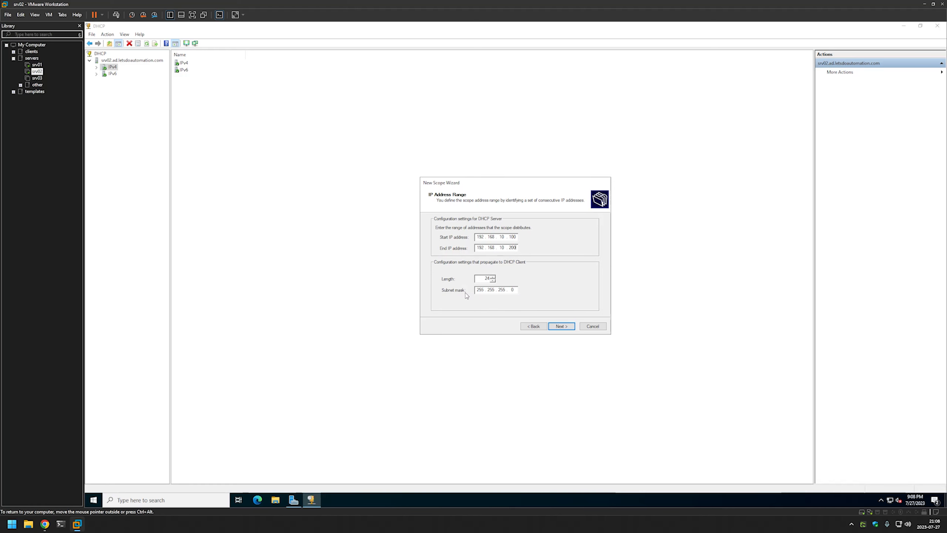
pyautogui.click(568, 327)
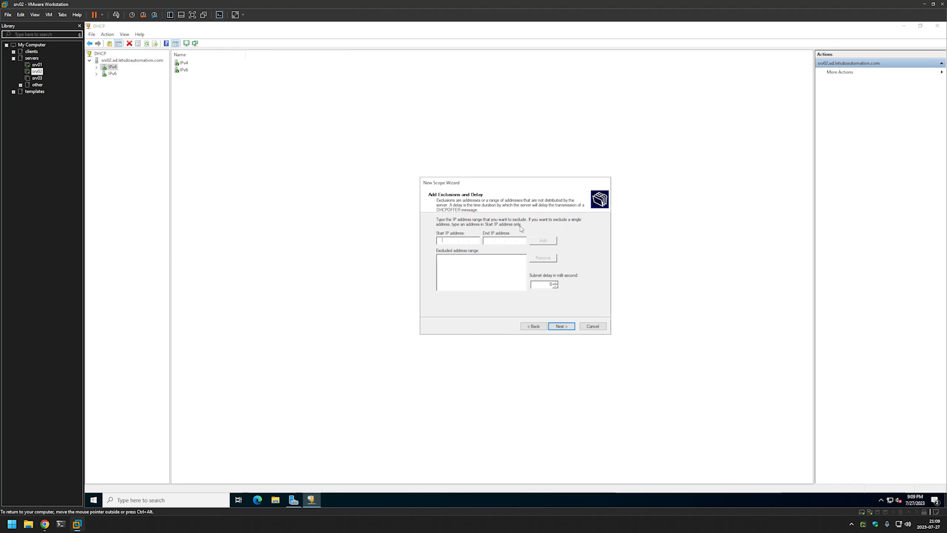
# - Leave the scope without exclusions and set its lease duration in hours
pyautogui.click(561, 326)
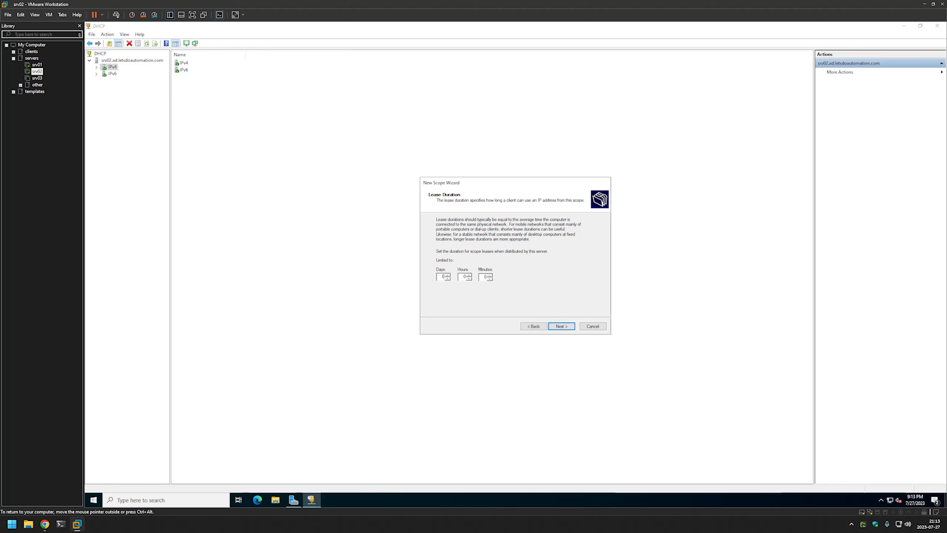
pyautogui.doubleClick(468, 277)
pyautogui.click(565, 327)
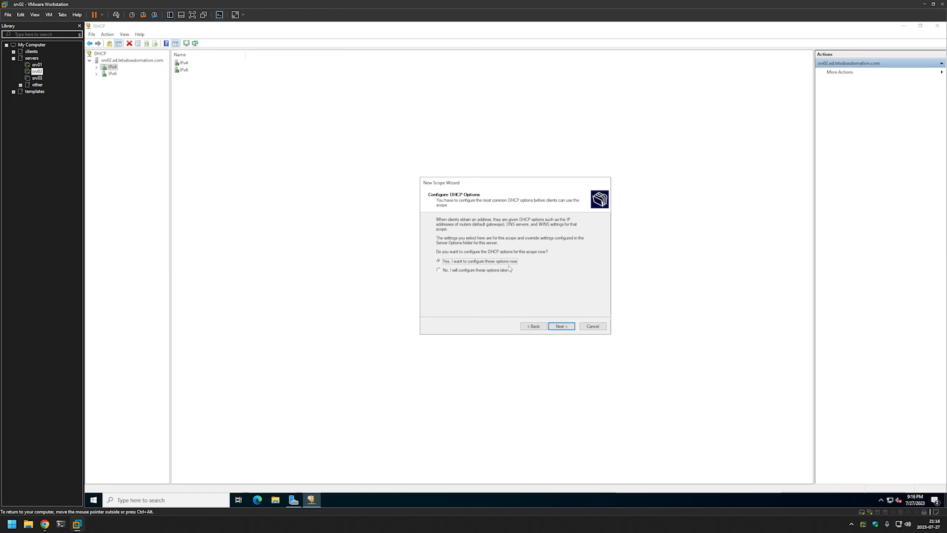
# - Choose to configure the DHCP options now and add 192.168.10.254 as the scope's default gateway
pyautogui.click(565, 327)
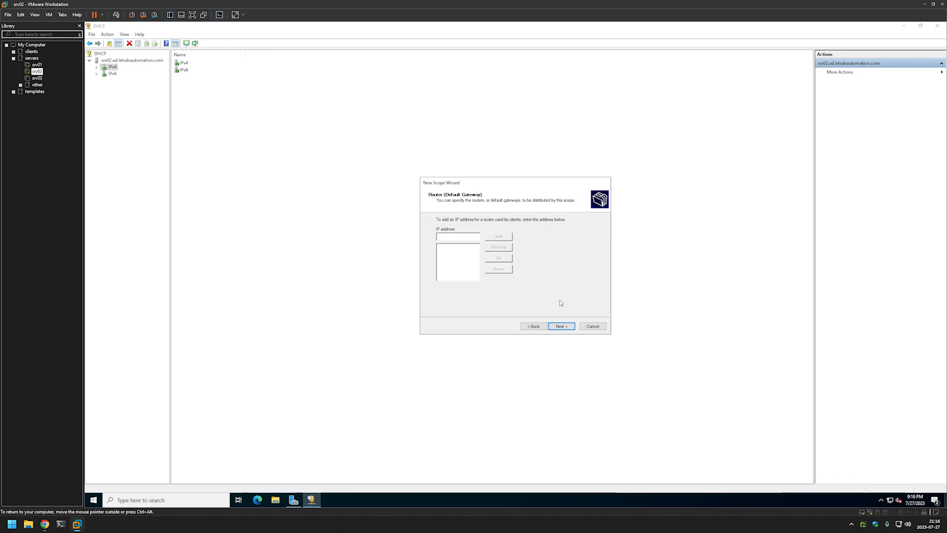
pyautogui.write('192.168.10.254')
pyautogui.click(499, 236)
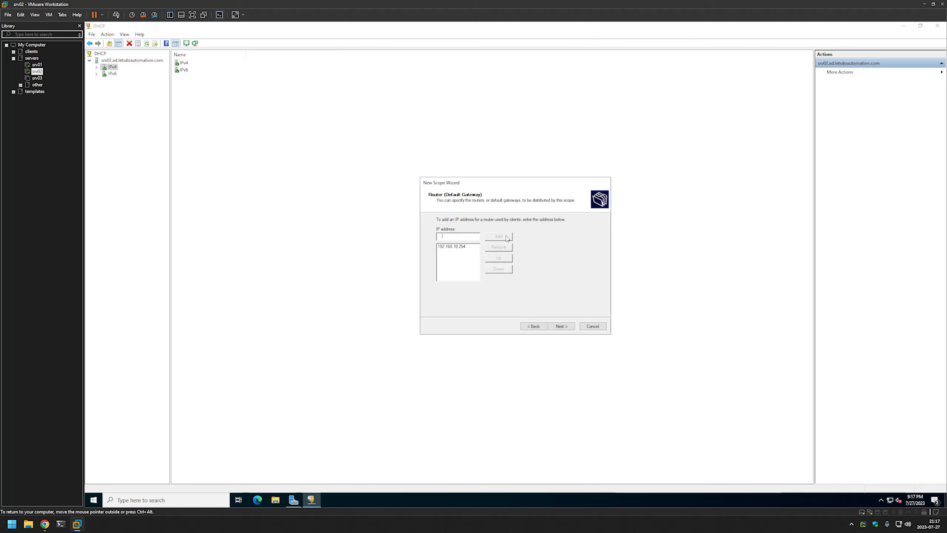
pyautogui.click(562, 328)
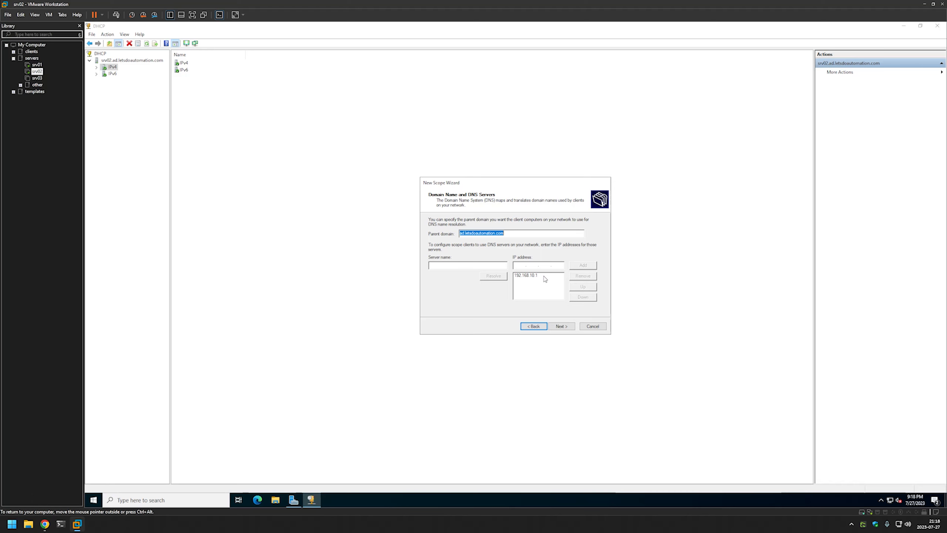
# - Keep the proposed domain, DNS and empty WINS settings, and finish the scope with immediate activation
pyautogui.click(561, 326)
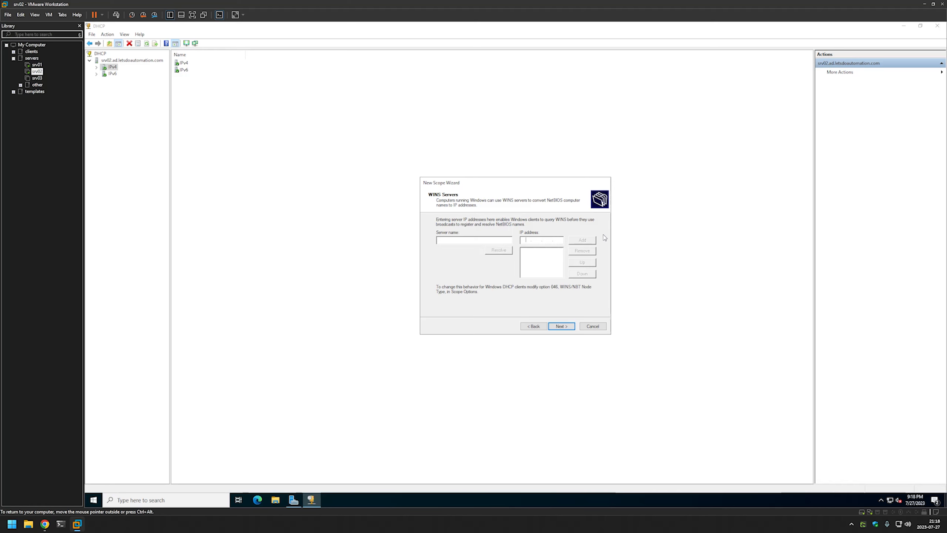
pyautogui.click(562, 327)
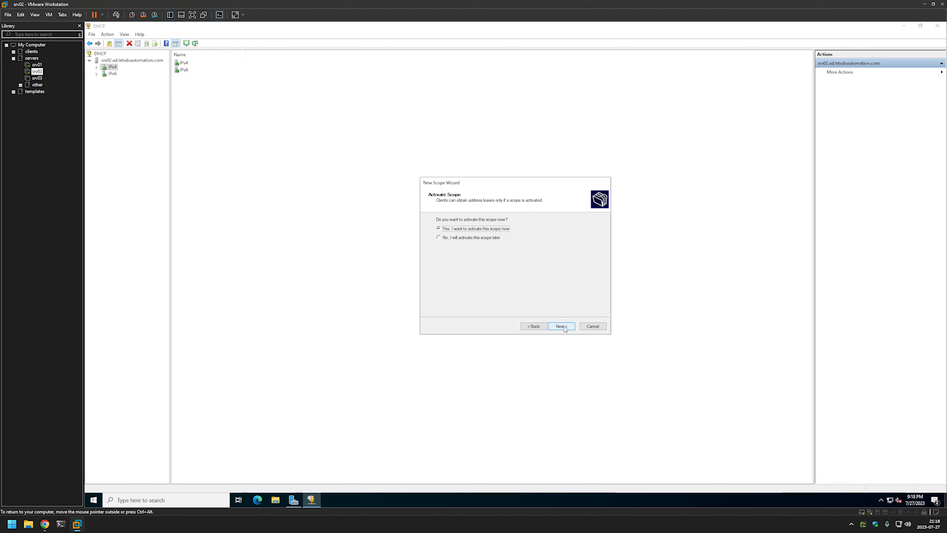
pyautogui.click(562, 327)
pyautogui.click(562, 326)
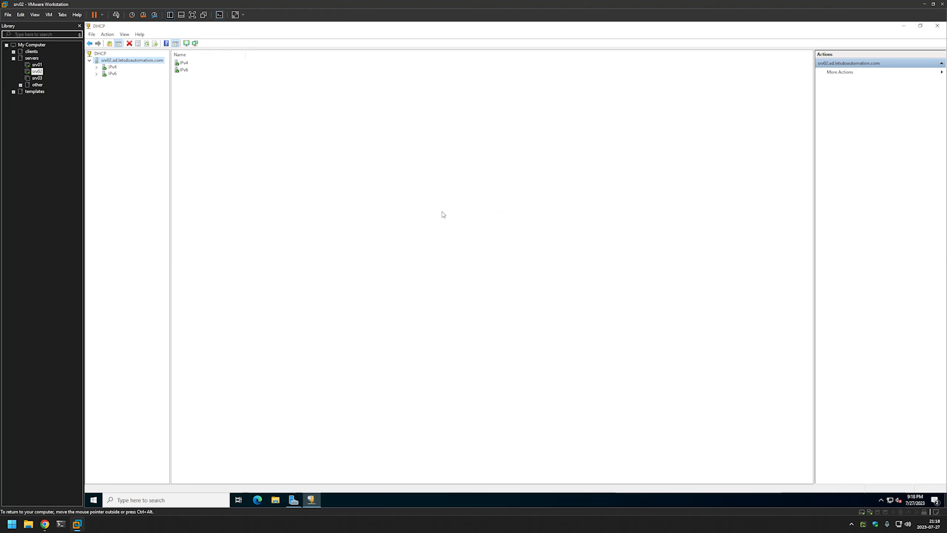
# - Expand IPv4 and the local network scope in the DHCP console, and show the scope's address leases
pyautogui.click(96, 67)
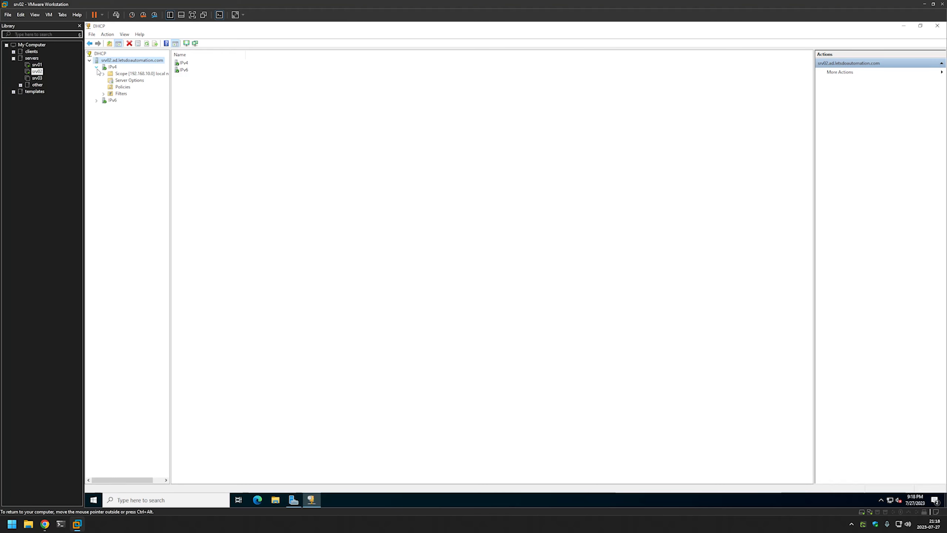
pyautogui.moveTo(170, 120); pyautogui.dragTo(227, 119)
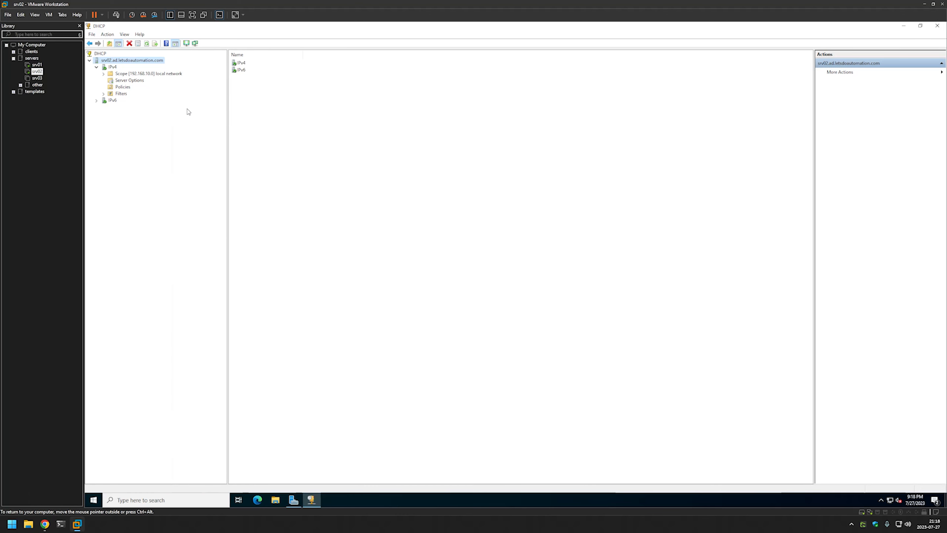
pyautogui.doubleClick(123, 74)
pyautogui.click(128, 80)
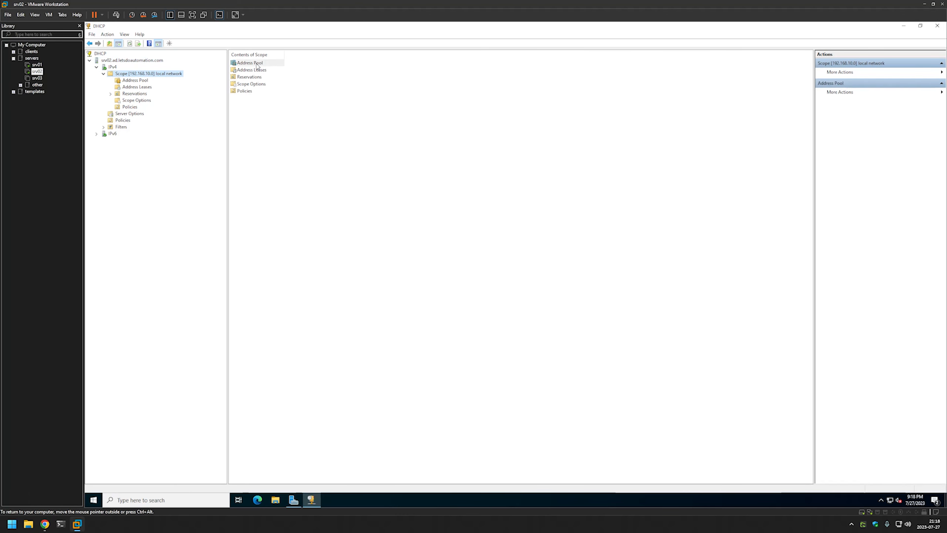
pyautogui.click(149, 88)
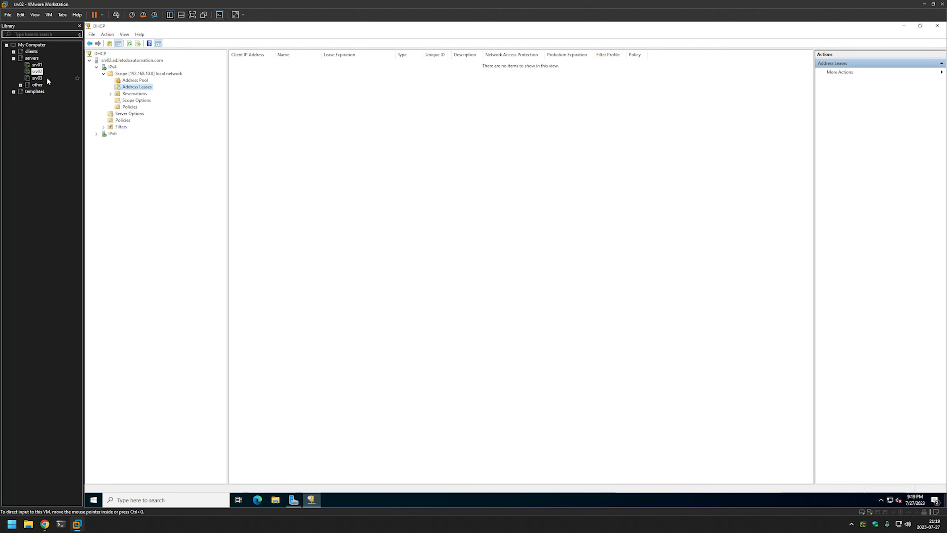
# - Power on the srv03 virtual machine
pyautogui.rightClick(37, 79)
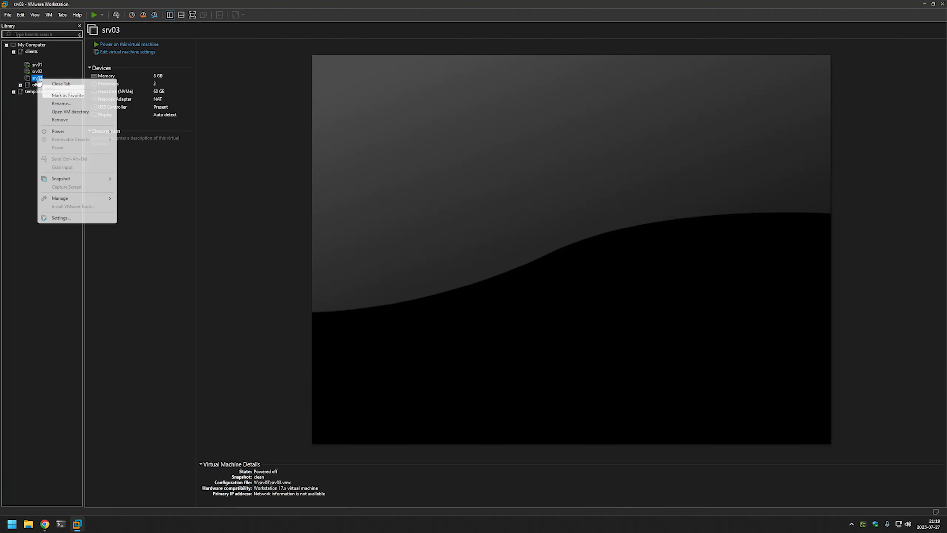
pyautogui.click(124, 40)
pyautogui.click(124, 44)
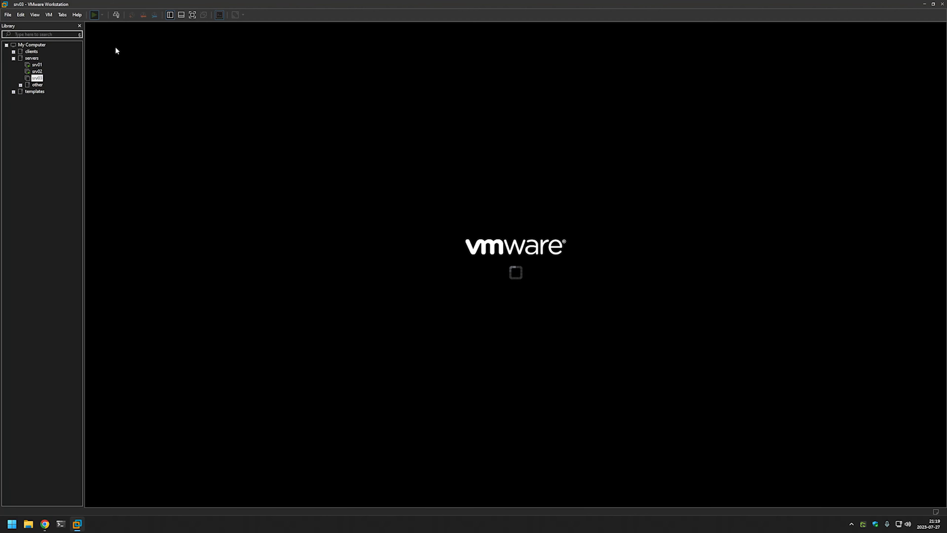
# - Return to srv02 and refresh the scope's address leases list
pyautogui.click(37, 72)
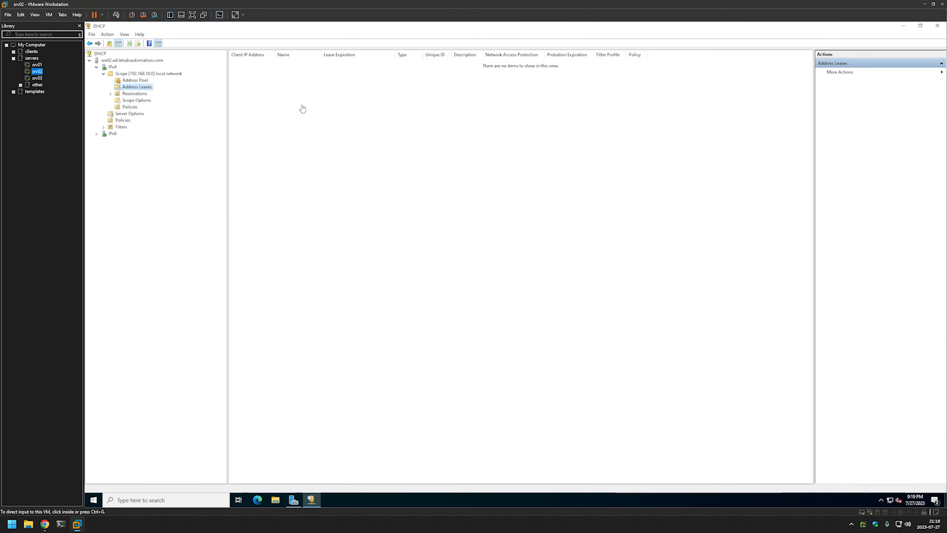
pyautogui.click(289, 135)
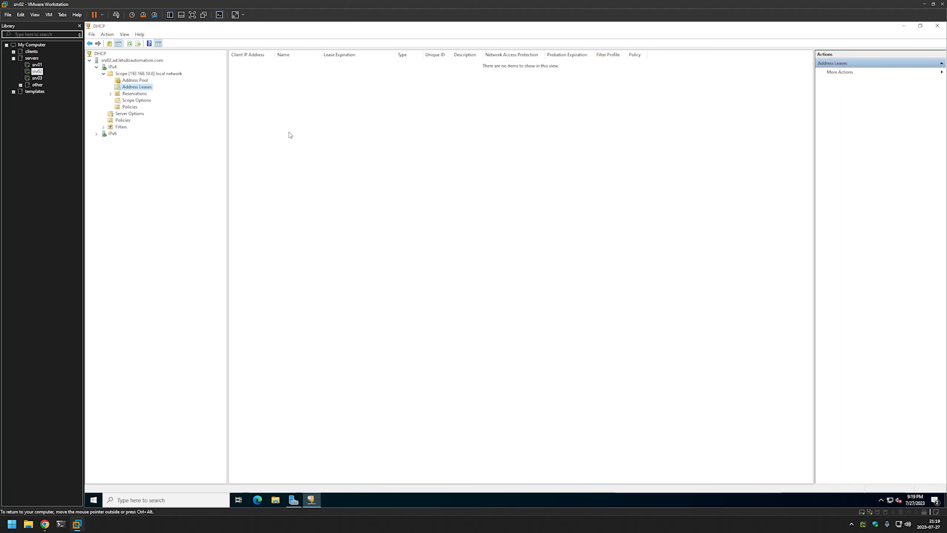
pyautogui.rightClick(267, 113)
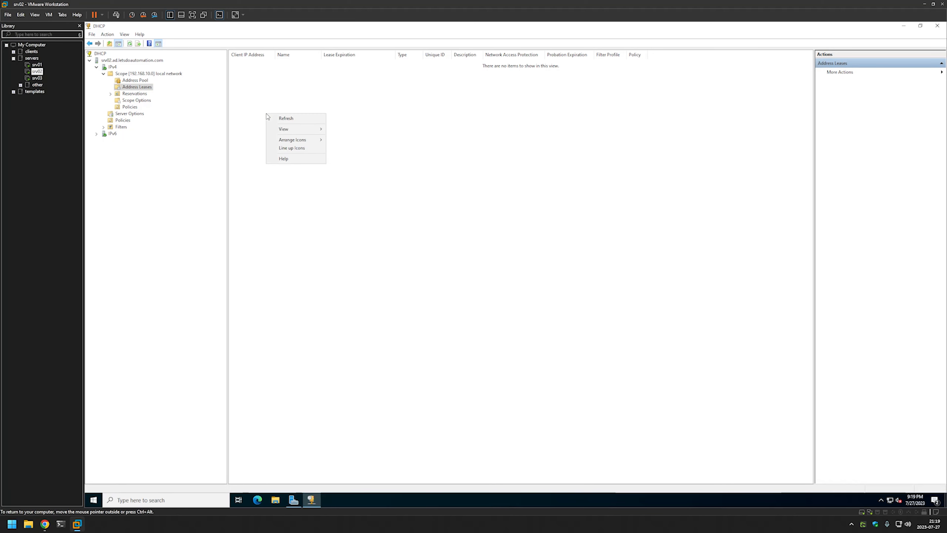
pyautogui.click(292, 119)
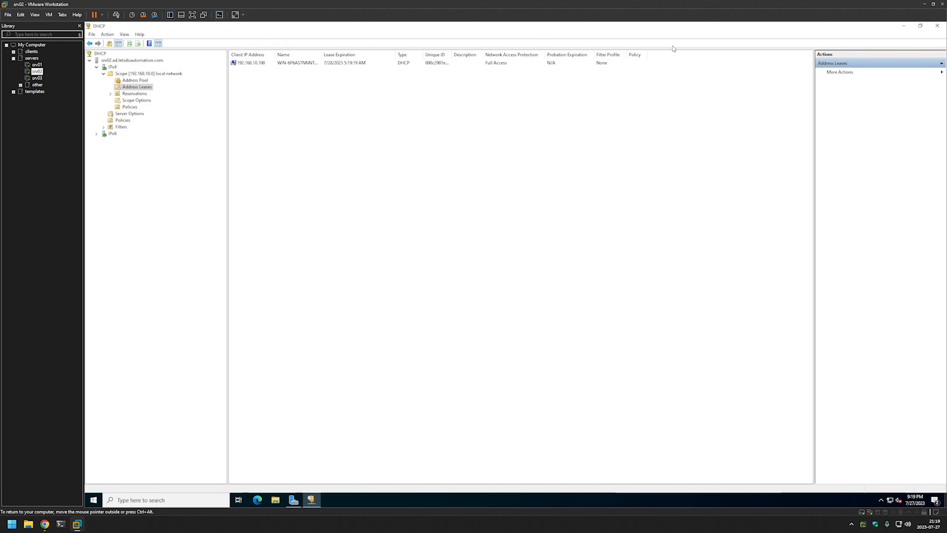
# - On srv03, decline making the PC discoverable on the network and open a Command Prompt
pyautogui.click(38, 79)
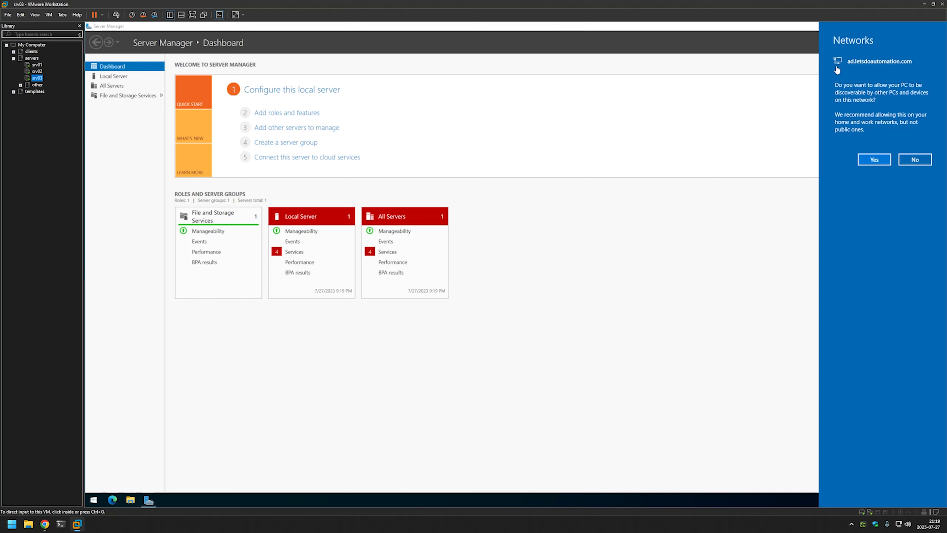
pyautogui.click(912, 161)
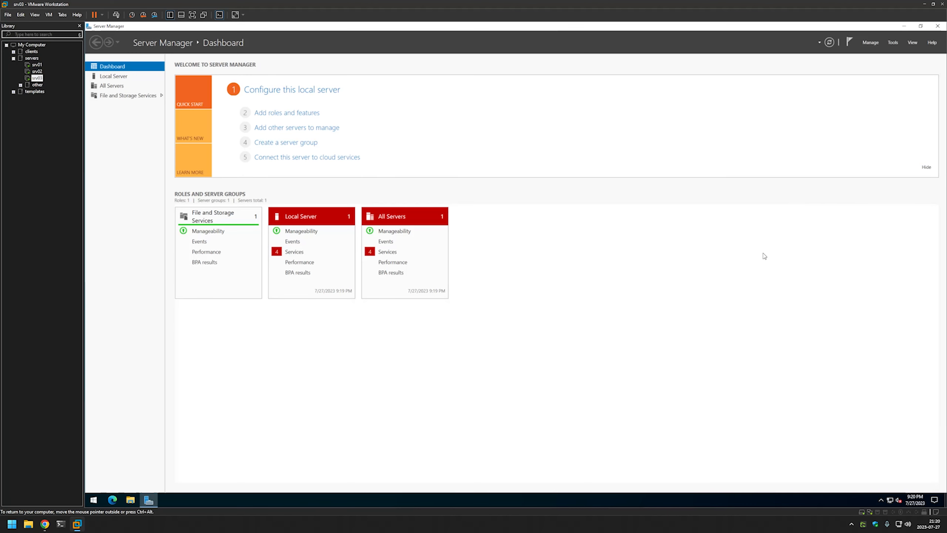
pyautogui.press('super')
pyautogui.write('cmd\\')
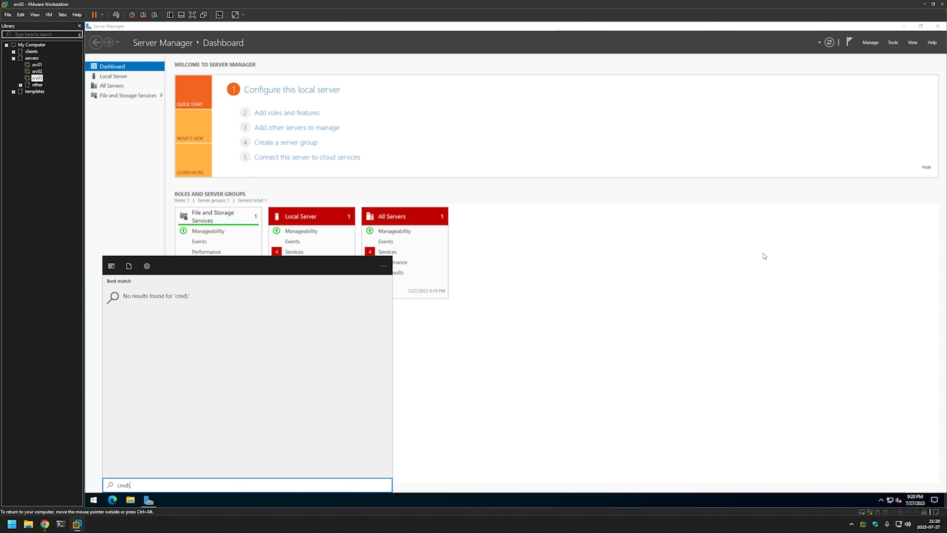
pyautogui.press('BackSpace')
pyautogui.press('Return')
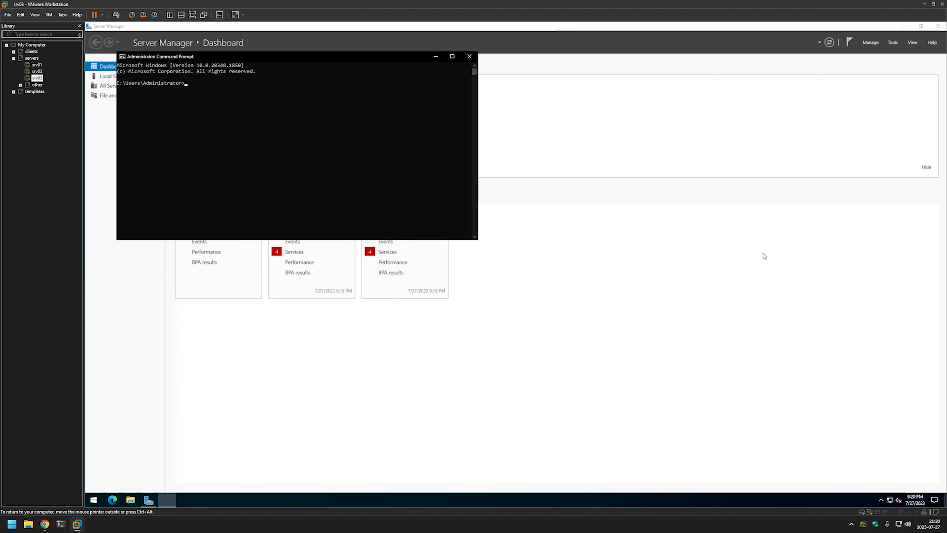
# - Run ipconfig /all to list srv03's full network configuration
pyautogui.write('ipconfig')
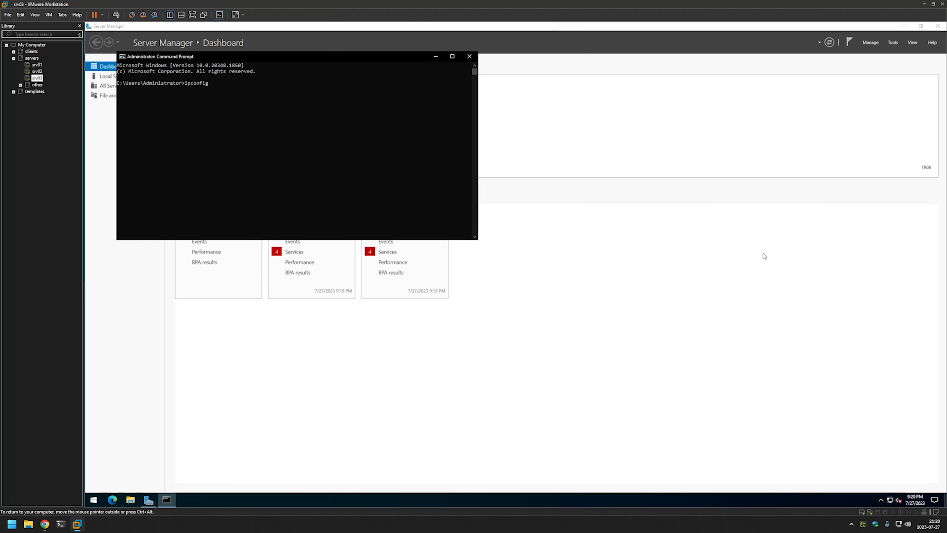
pyautogui.write(' /all')
pyautogui.press('Return')
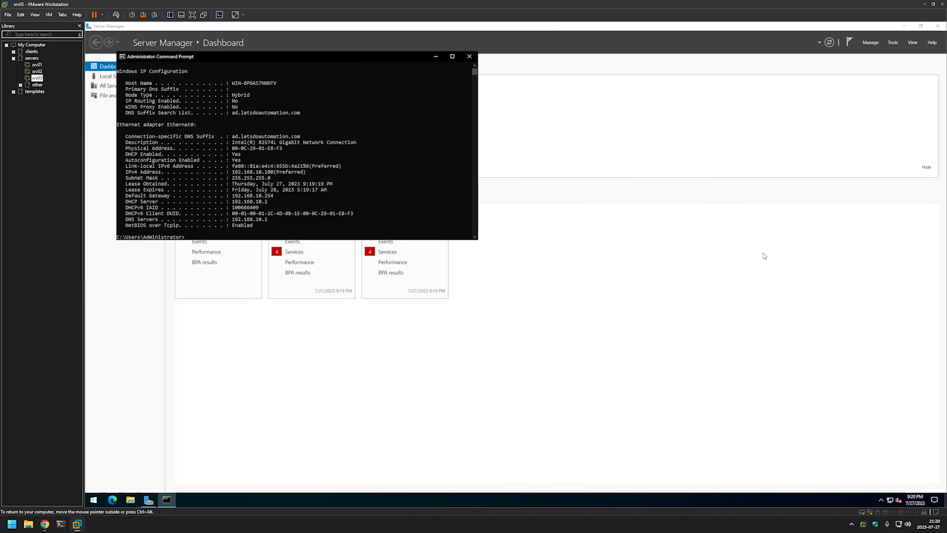
# - Check the DNS suffix, IPv4 address, DHCP server and DNS server in the ipconfig output, highlighting each value
pyautogui.moveTo(355, 53); pyautogui.dragTo(521, 154)
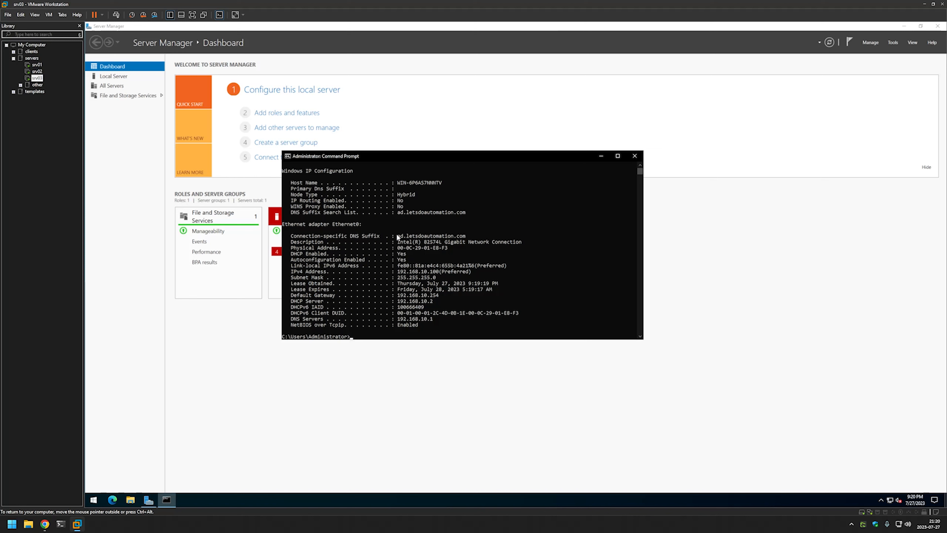
pyautogui.moveTo(398, 233); pyautogui.dragTo(426, 236)
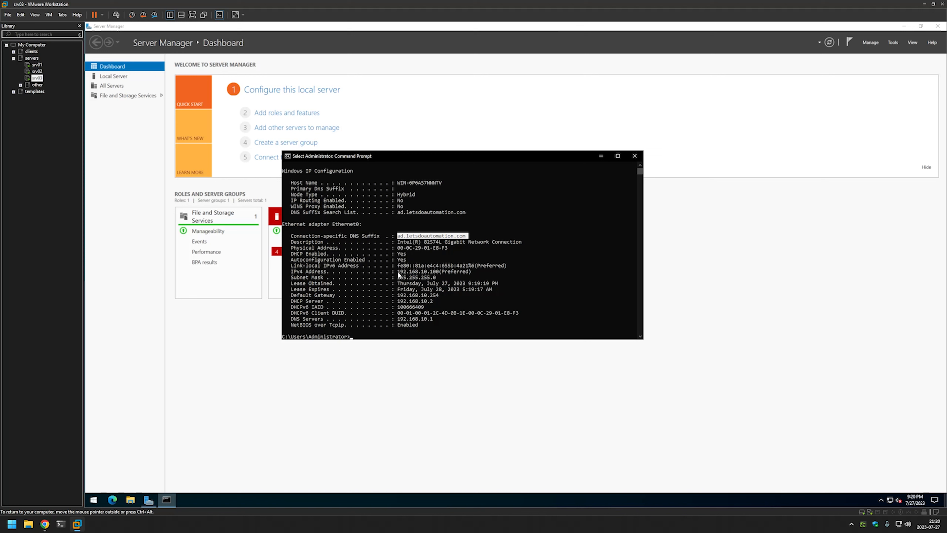
pyautogui.moveTo(398, 272); pyautogui.dragTo(437, 272)
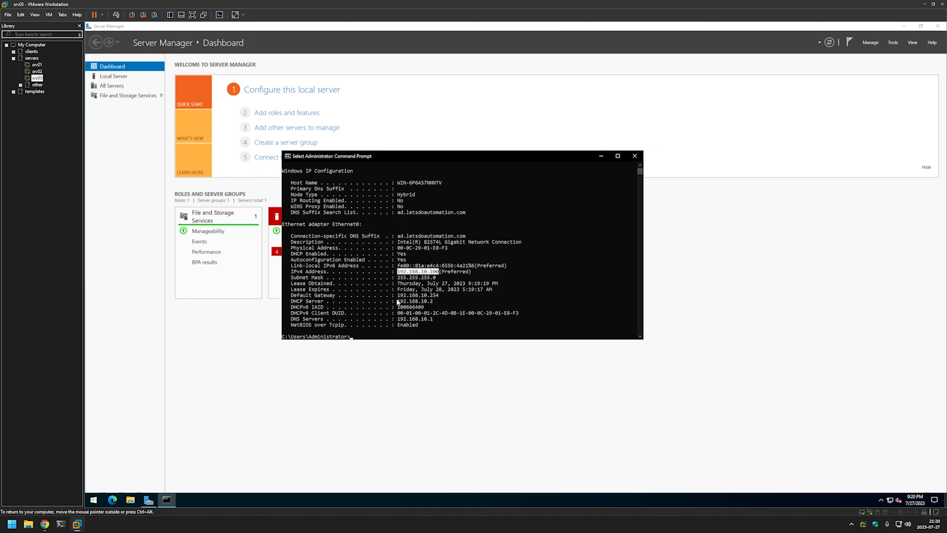
pyautogui.moveTo(399, 297); pyautogui.dragTo(433, 303)
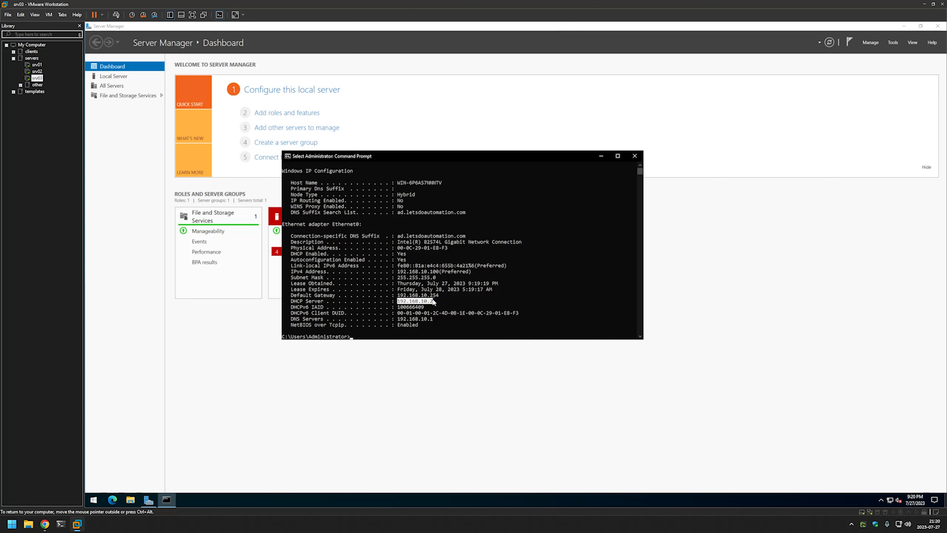
pyautogui.moveTo(398, 320); pyautogui.dragTo(434, 320)
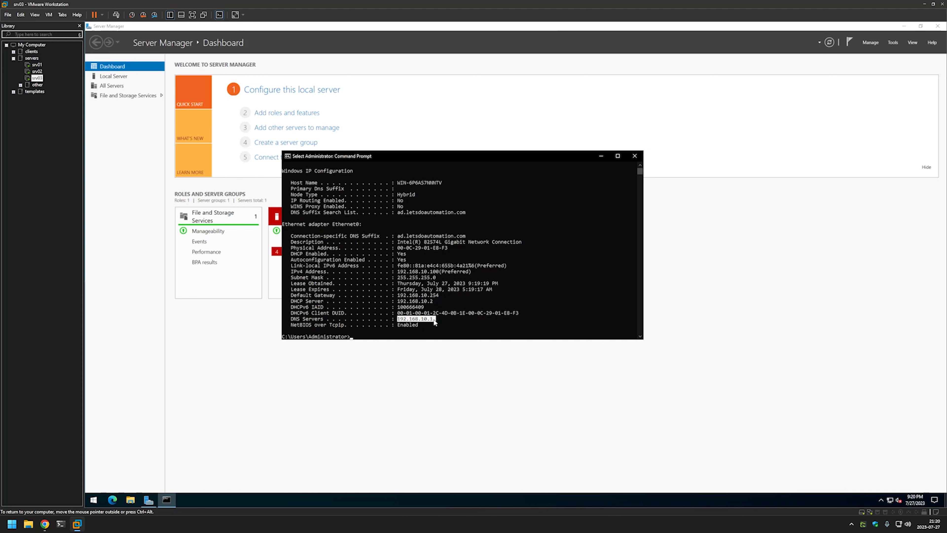